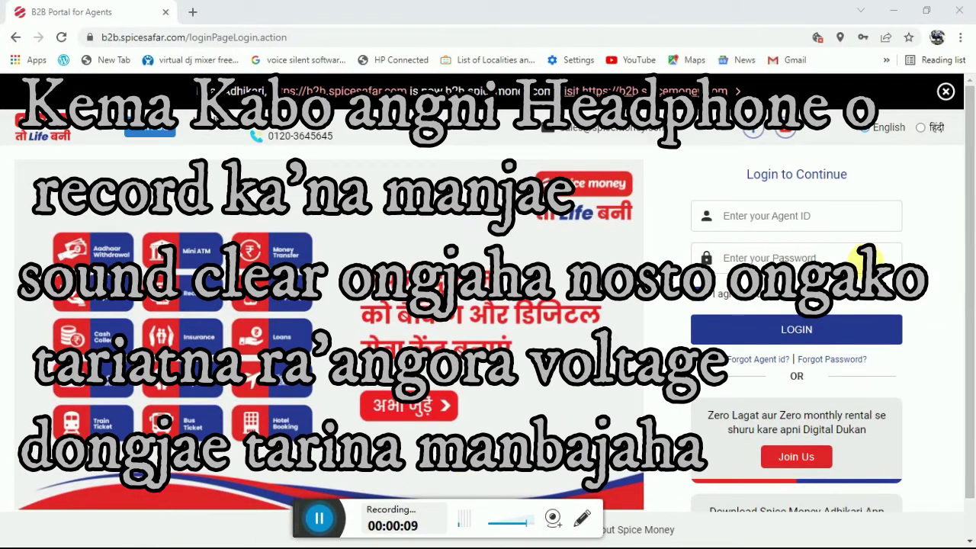
Step: Log in with the saved agent ID and account password, and dismiss the eKYC notice
{"action": "left_click", "coordinate": [793, 228]}
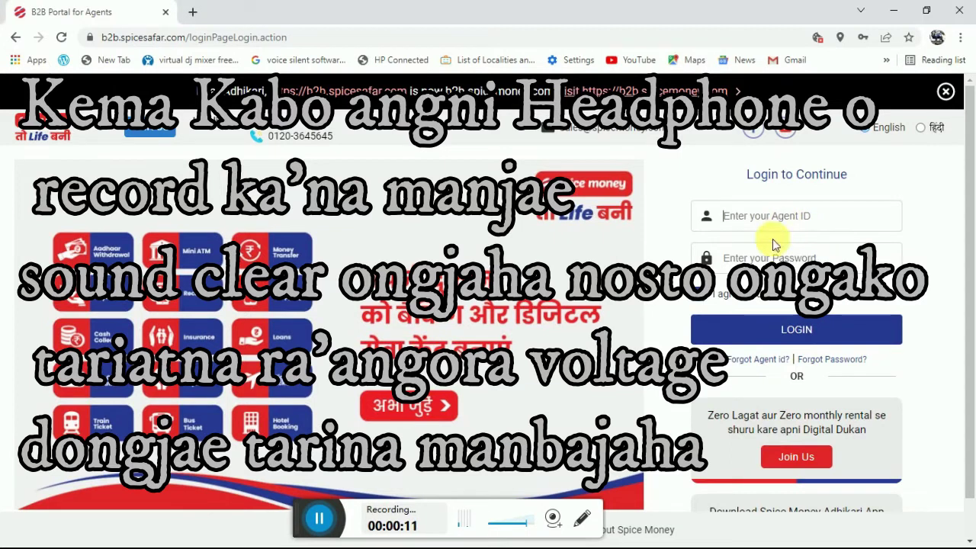
{"action": "left_click", "coordinate": [770, 257]}
{"action": "left_click", "coordinate": [767, 296]}
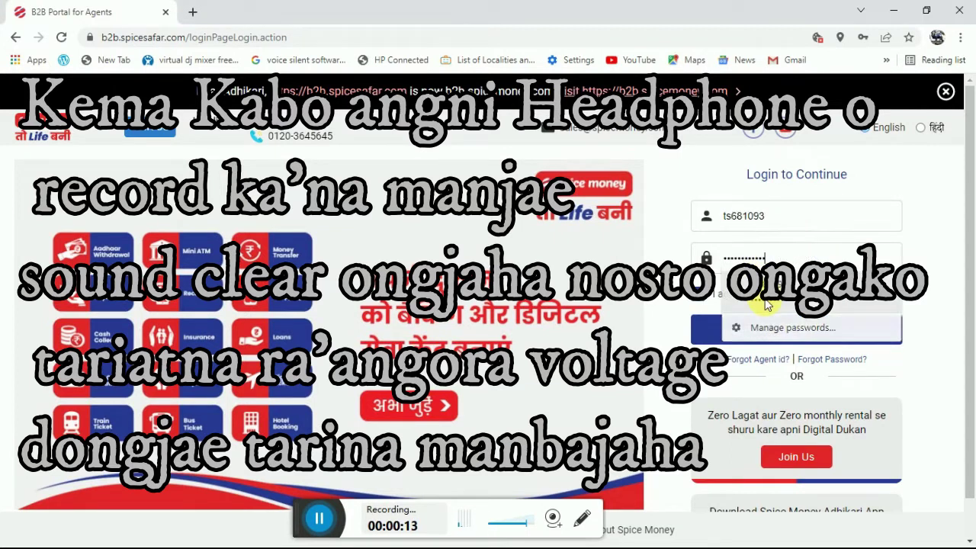
{"action": "left_click", "coordinate": [793, 334]}
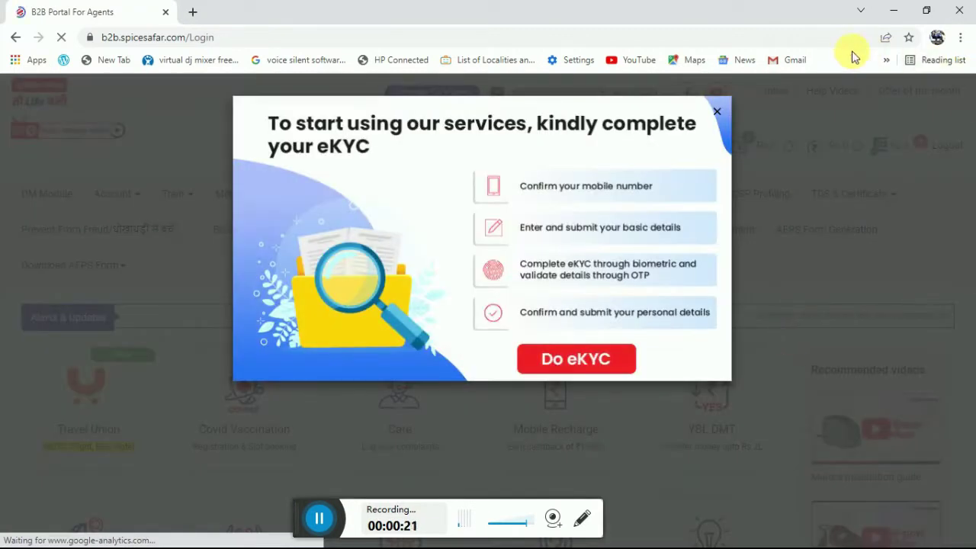
{"action": "left_click", "coordinate": [719, 115]}
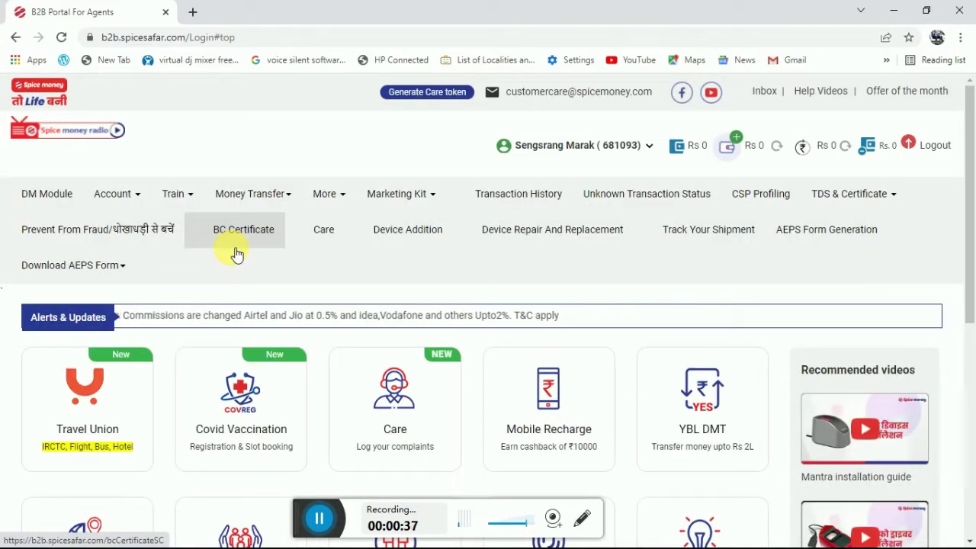
Step: Open the AgentOnBoarding site for money transfer and go to its Agent Onboarding section
{"action": "mouse_move", "coordinate": [283, 201]}
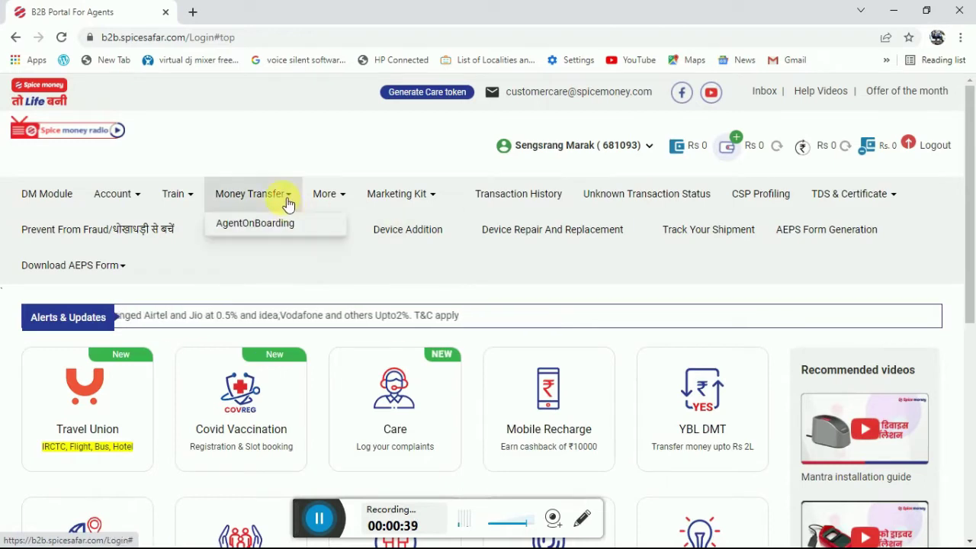
{"action": "left_click", "coordinate": [295, 228]}
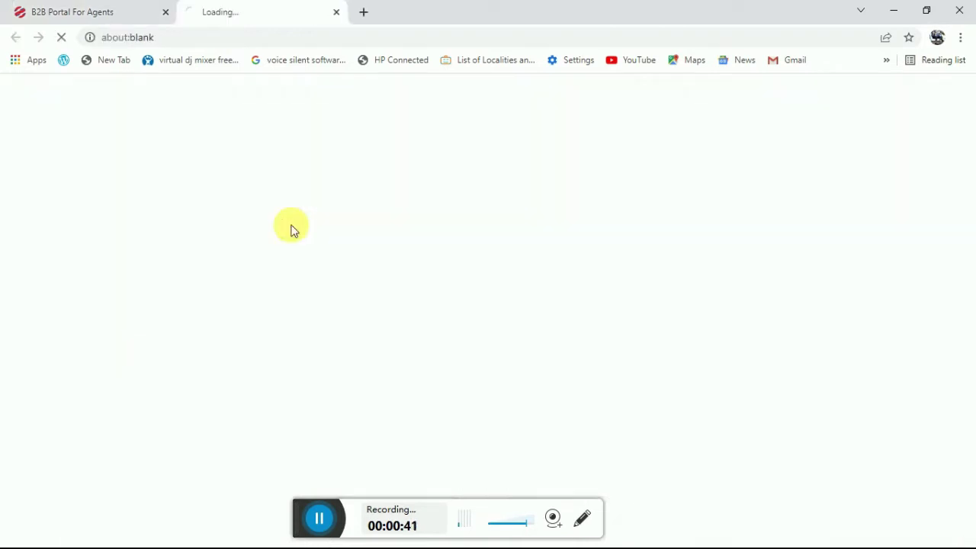
{"action": "left_click_drag", "start_coordinate": [296, 519], "coordinate": [333, 446]}
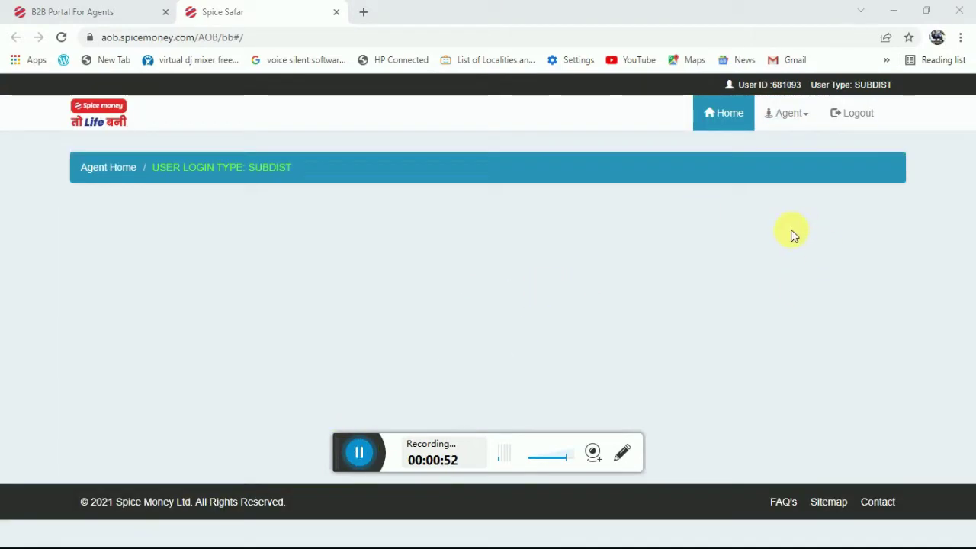
{"action": "left_click", "coordinate": [802, 114]}
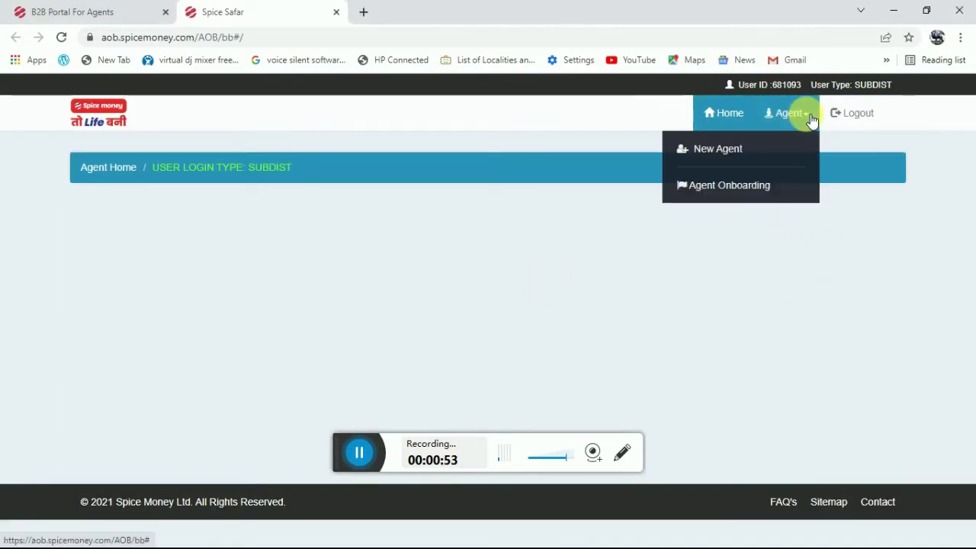
{"action": "left_click", "coordinate": [738, 190]}
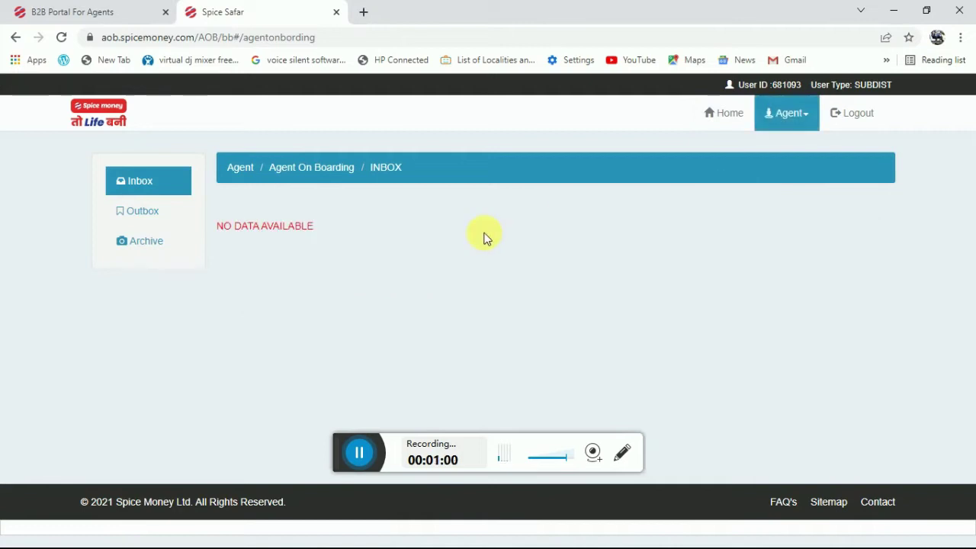
Step: Search the onboarding Outbox by From/To date, with both dates set to 04-03-2022
{"action": "left_click", "coordinate": [152, 209]}
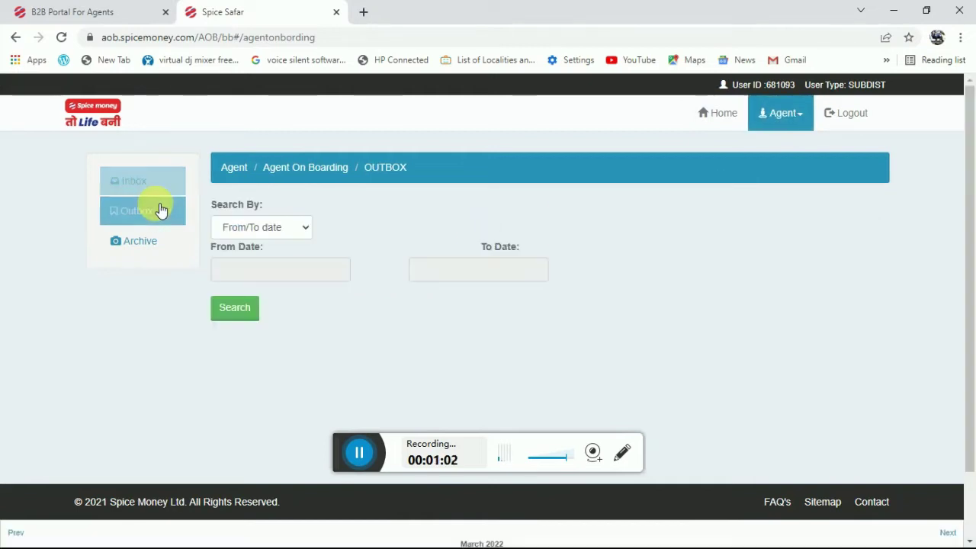
{"action": "left_click", "coordinate": [258, 270]}
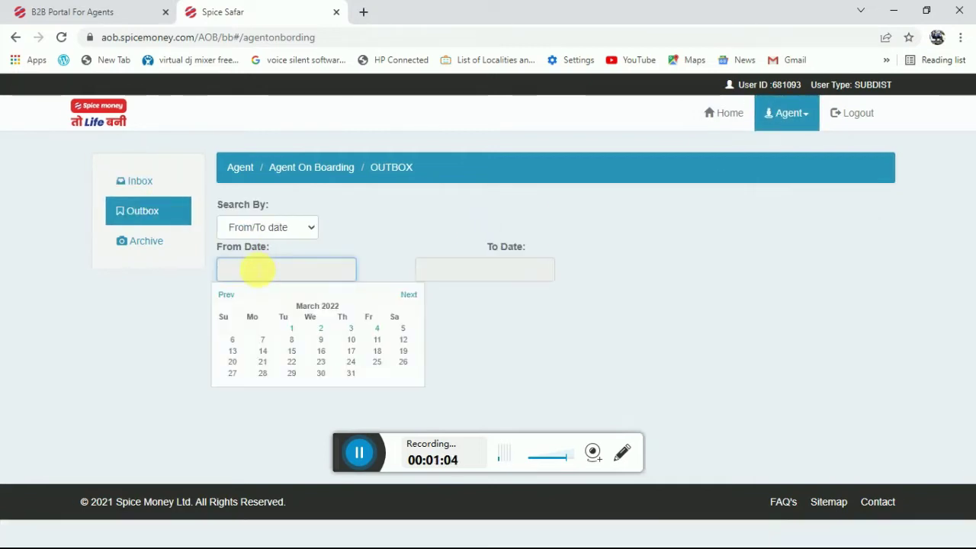
{"action": "left_click", "coordinate": [377, 329]}
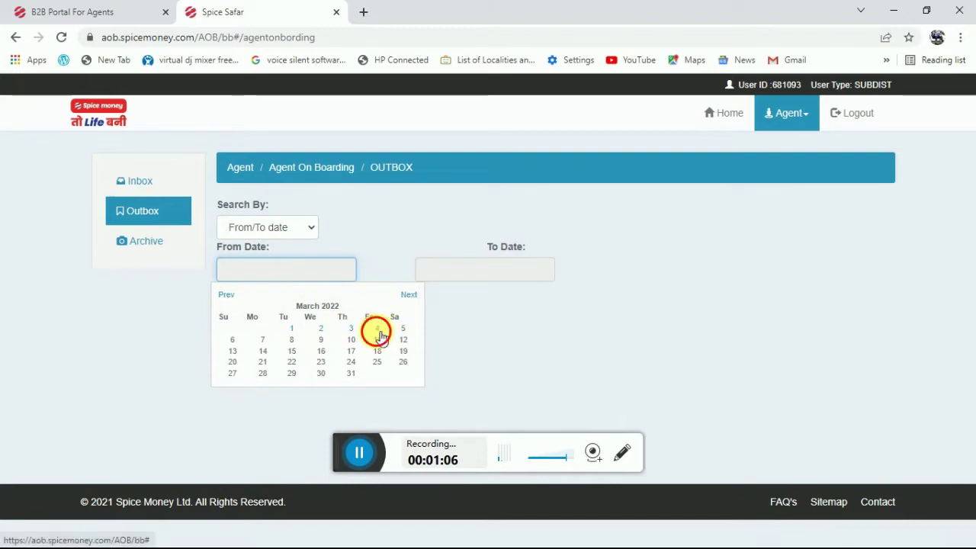
{"action": "left_click", "coordinate": [477, 280]}
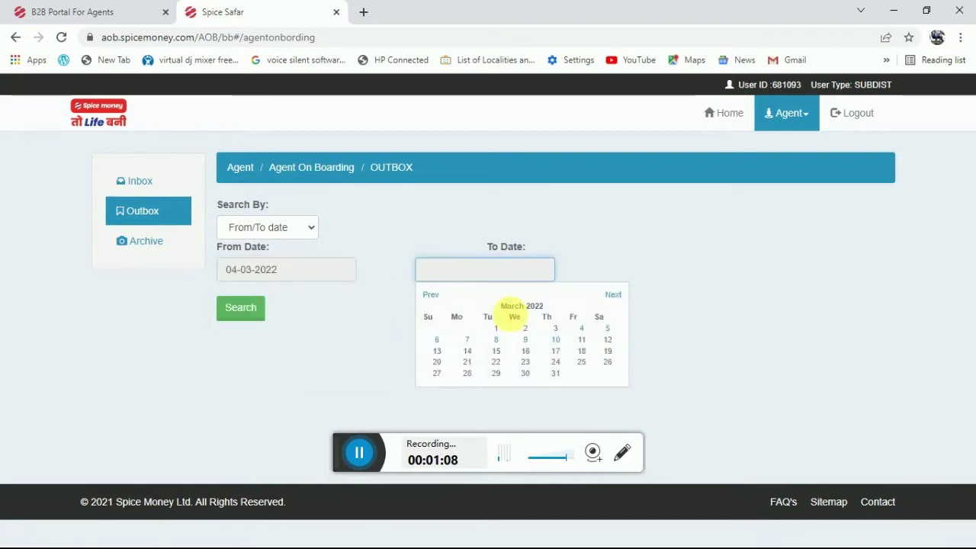
{"action": "left_click", "coordinate": [588, 332]}
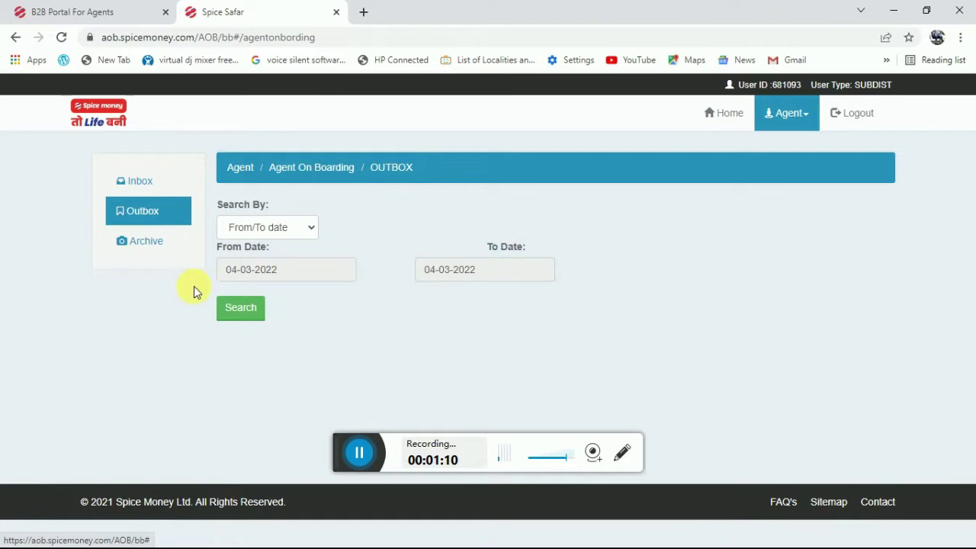
{"action": "left_click", "coordinate": [238, 307]}
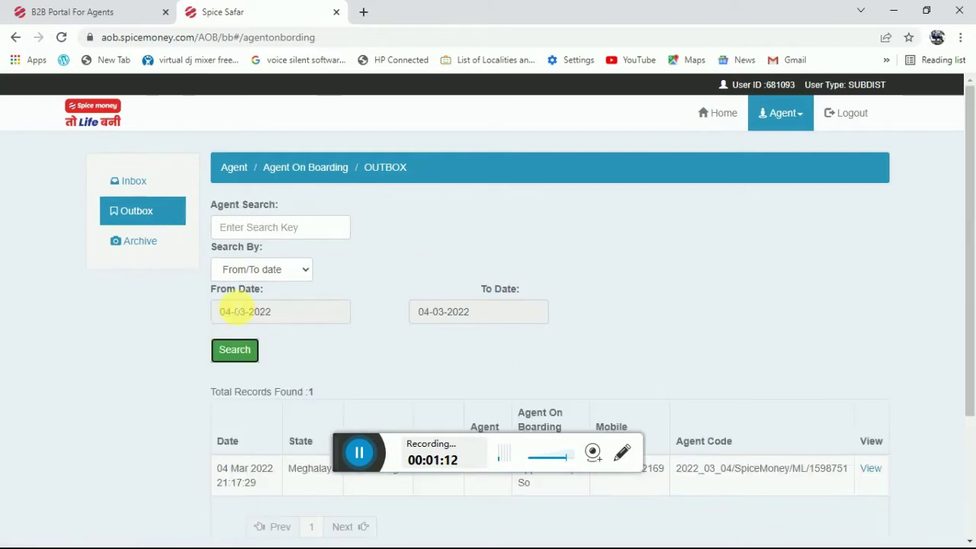
Step: Open the Outbox record from Williamnagar, Meghalaya and review its personal, bank and service details
{"action": "left_click_drag", "start_coordinate": [973, 376], "coordinate": [969, 462]}
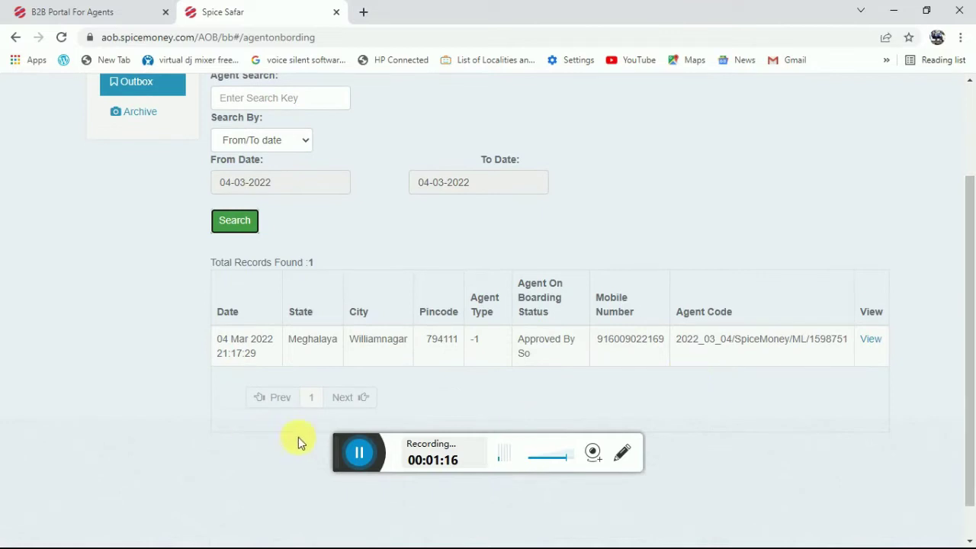
{"action": "left_click_drag", "start_coordinate": [344, 446], "coordinate": [95, 496]}
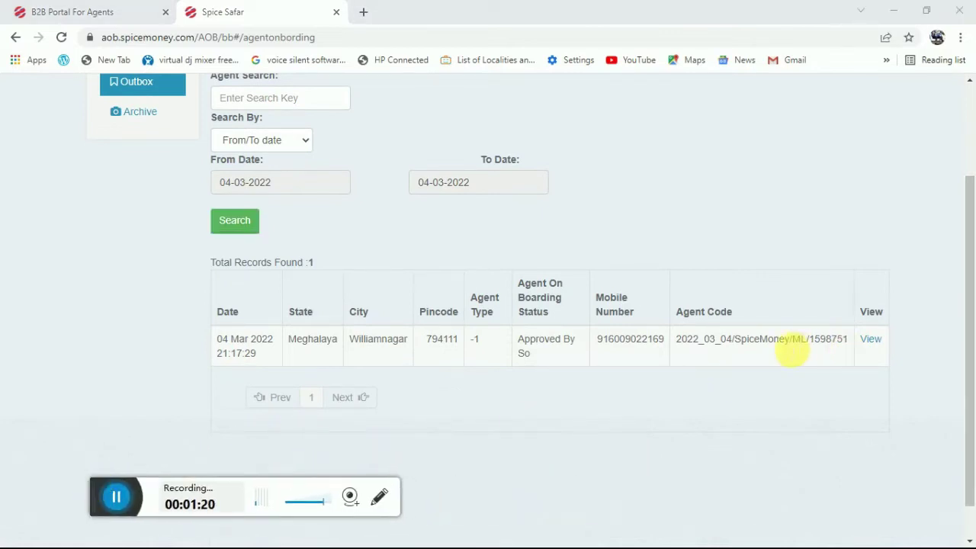
{"action": "left_click", "coordinate": [877, 340]}
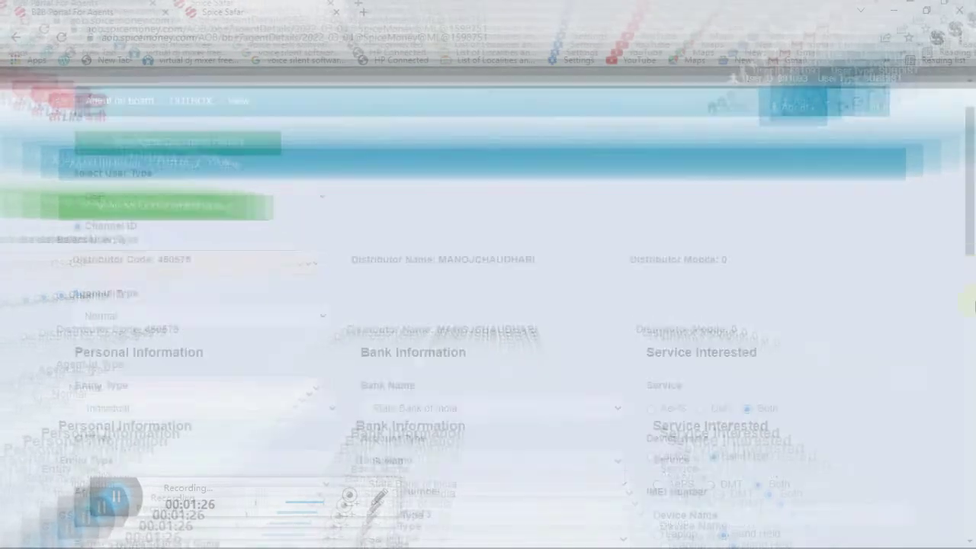
{"action": "left_click_drag", "start_coordinate": [973, 305], "coordinate": [972, 499]}
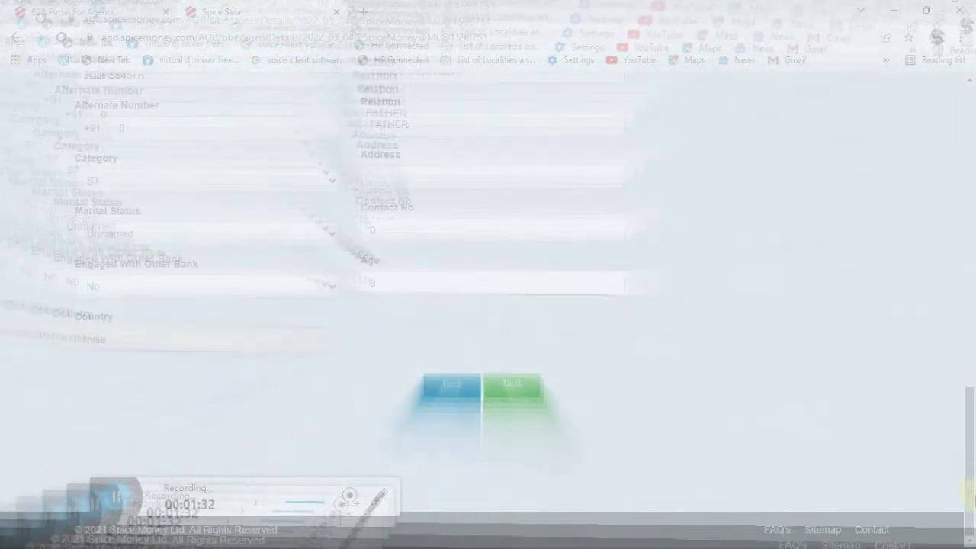
{"action": "left_click_drag", "start_coordinate": [973, 451], "coordinate": [967, 130]}
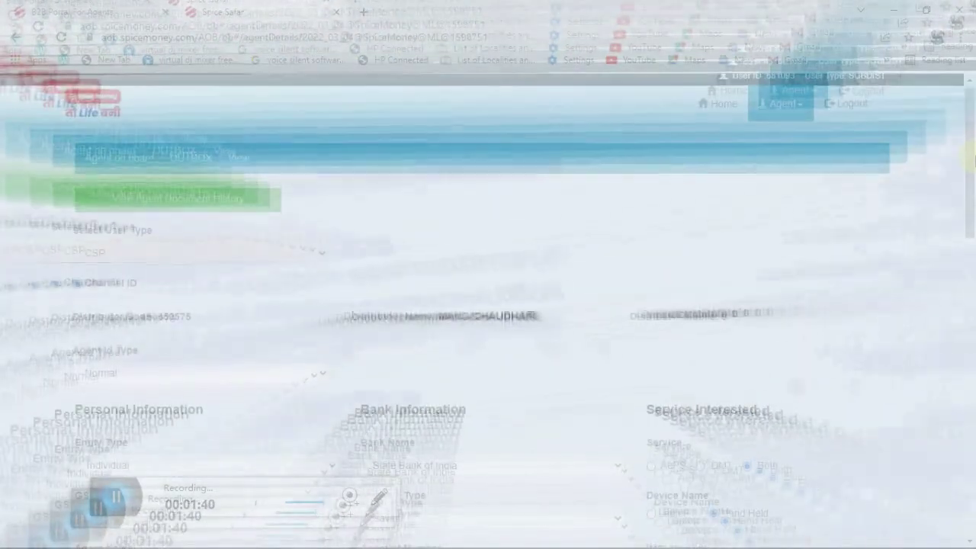
Step: Examine the Agent Document History for approval statuses, remarks and uploaded documents, and close it
{"action": "left_click", "coordinate": [240, 200]}
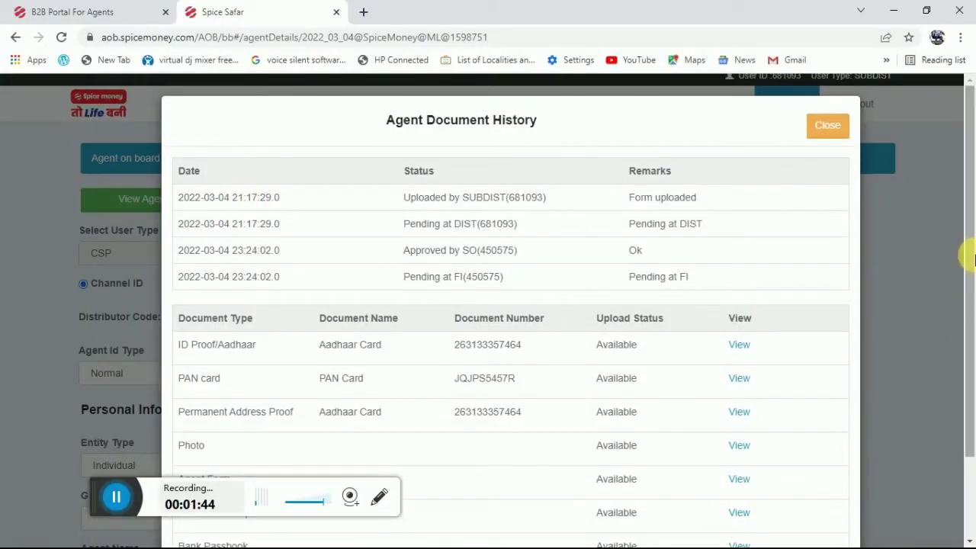
{"action": "scroll", "coordinate": [967, 328], "scroll_direction": "down", "scroll_amount": 1}
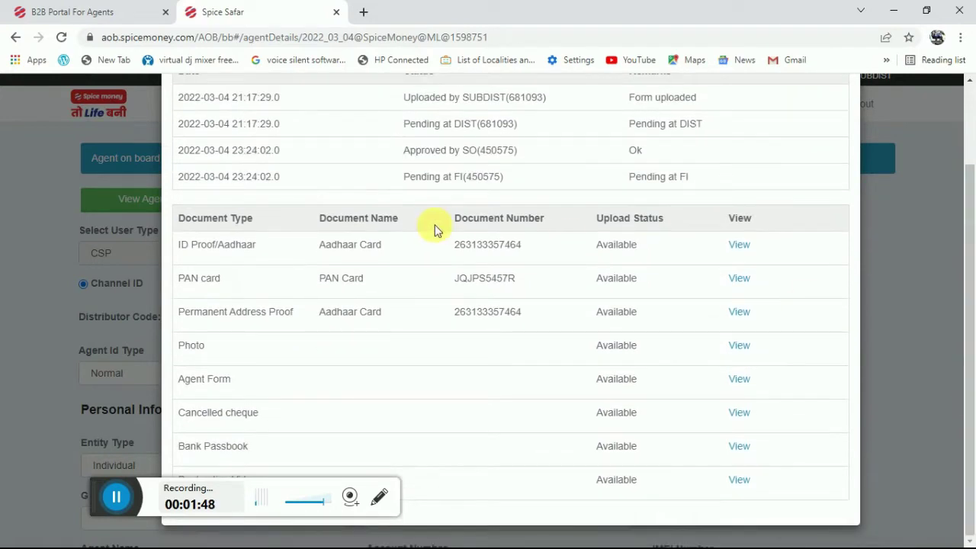
{"action": "left_click_drag", "start_coordinate": [104, 497], "coordinate": [351, 515]}
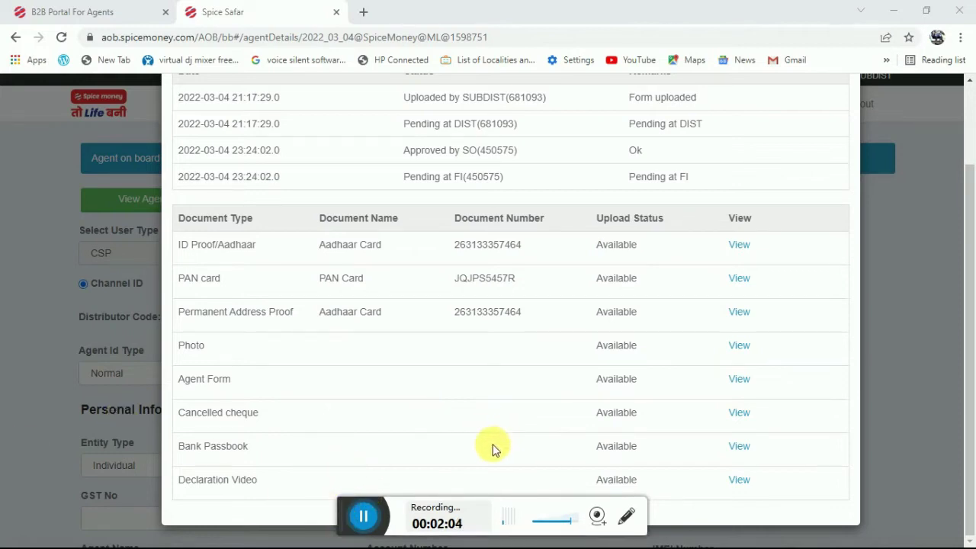
{"action": "left_click_drag", "start_coordinate": [347, 534], "coordinate": [386, 540]}
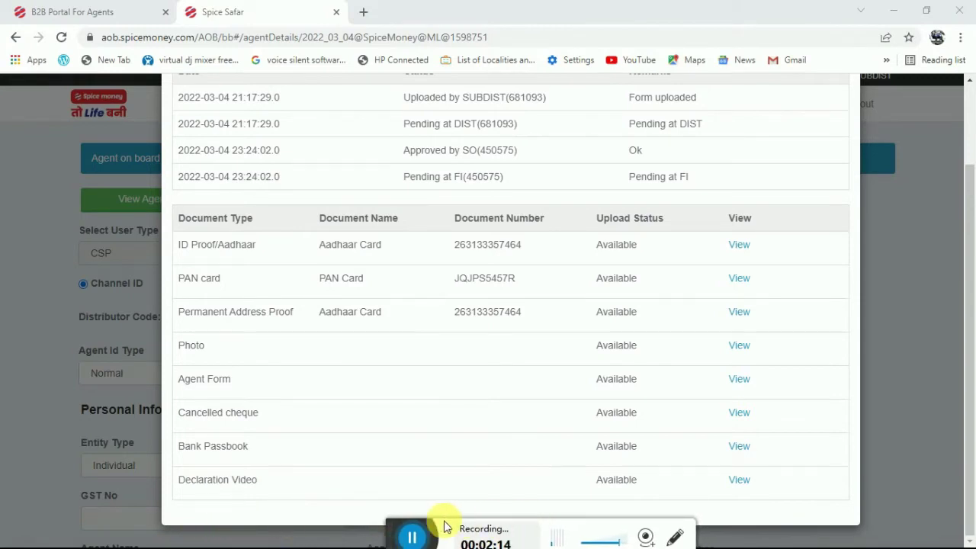
{"action": "left_click_drag", "start_coordinate": [395, 537], "coordinate": [313, 539]}
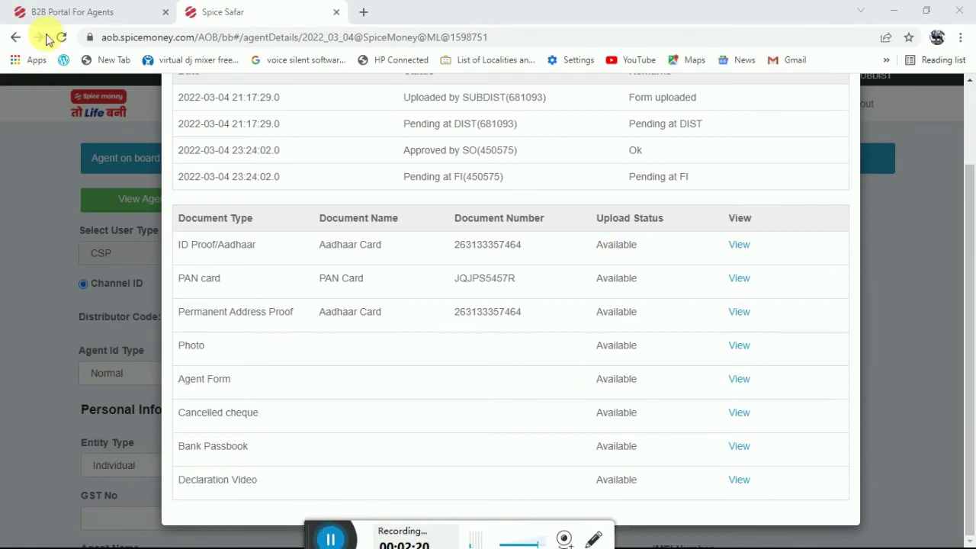
{"action": "scroll", "coordinate": [966, 148], "scroll_direction": "up", "scroll_amount": 1}
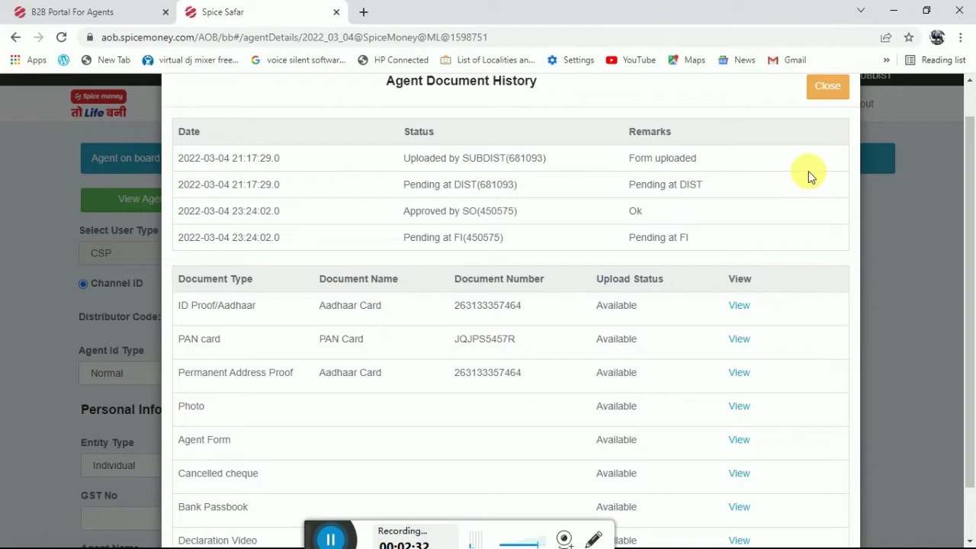
{"action": "left_click_drag", "start_coordinate": [972, 156], "coordinate": [972, 124]}
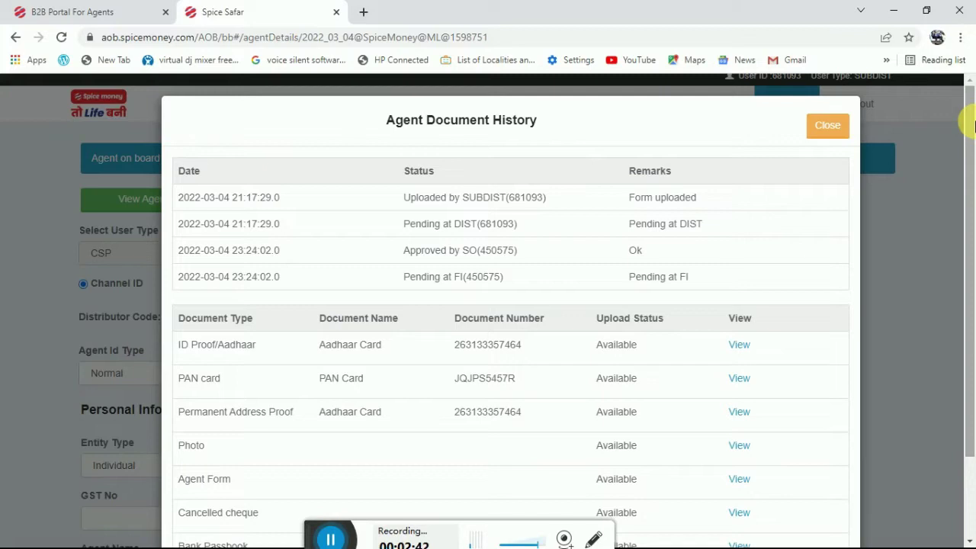
{"action": "left_click_drag", "start_coordinate": [967, 272], "coordinate": [954, 257]}
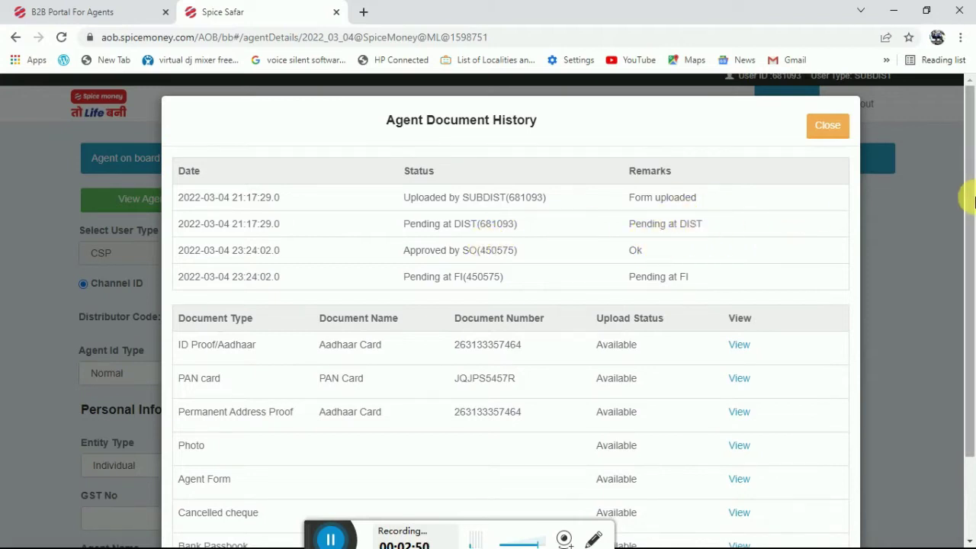
{"action": "left_click_drag", "start_coordinate": [967, 191], "coordinate": [968, 163]}
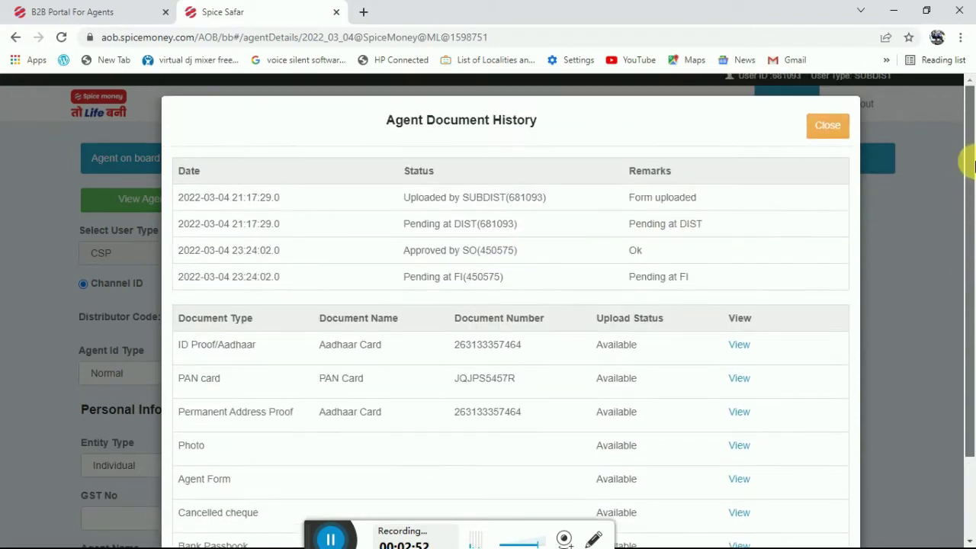
{"action": "left_click", "coordinate": [847, 139]}
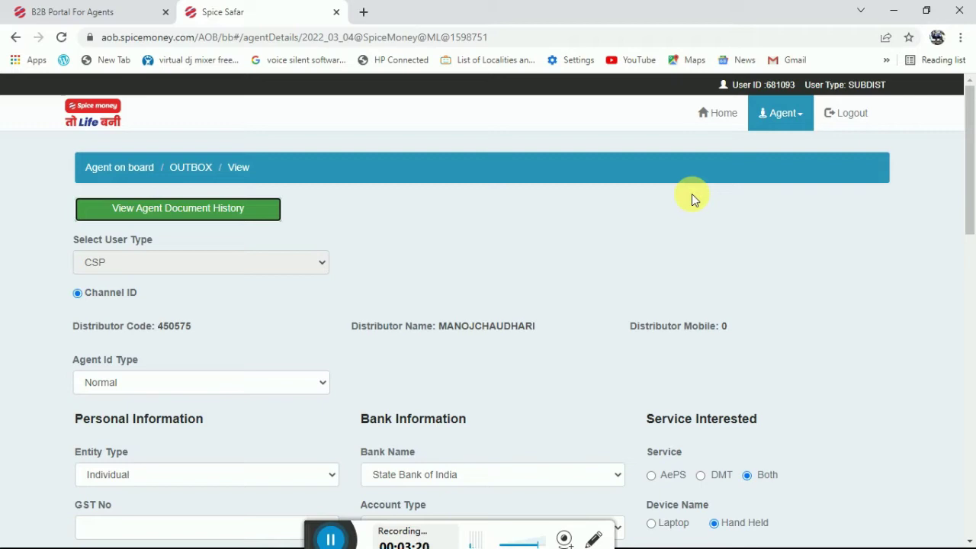
Step: Close the onboarding site, open Current A/C From Axis Bank on the agent portal, and review the account's introduction and benefits
{"action": "key", "text": "ctrl+w"}
{"action": "left_click_drag", "start_coordinate": [343, 526], "coordinate": [327, 512]}
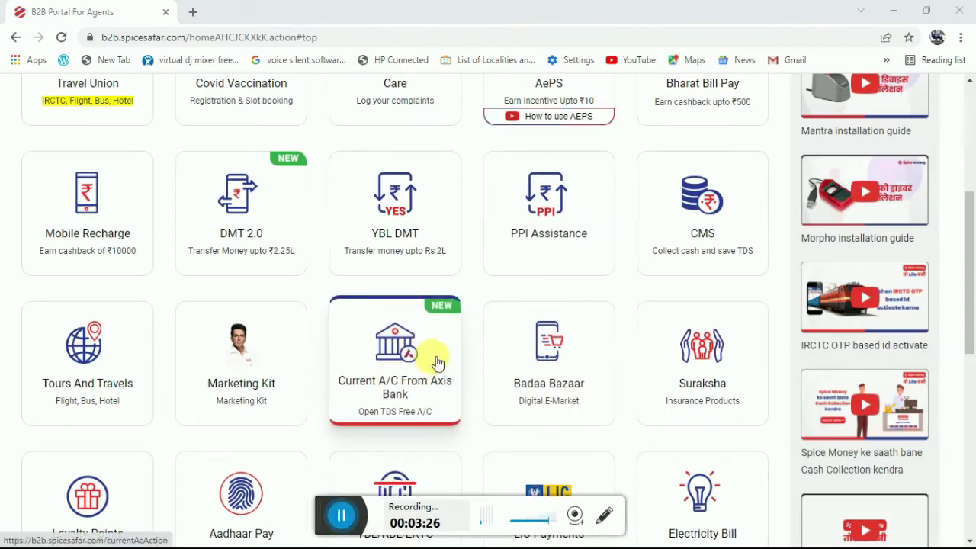
{"action": "left_click", "coordinate": [404, 374]}
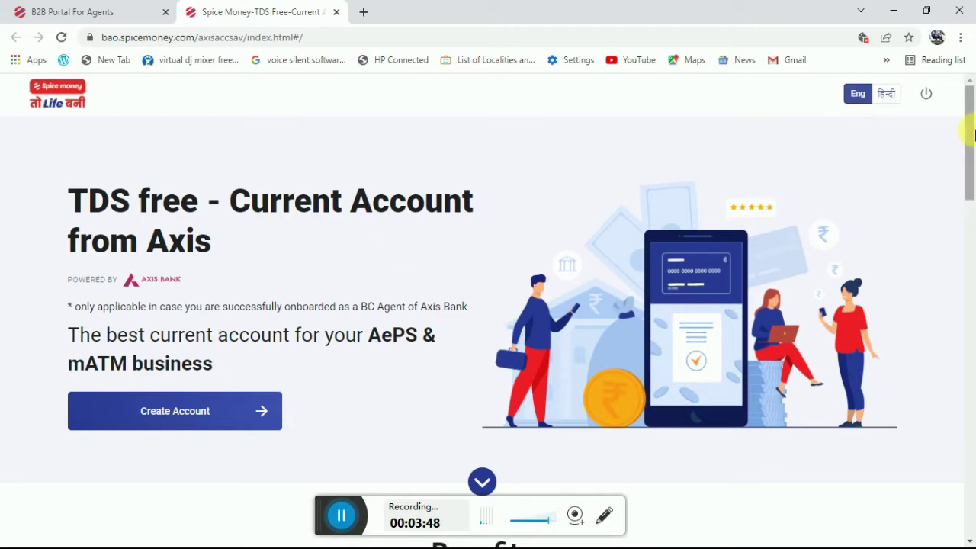
{"action": "mouse_move", "coordinate": [973, 134]}
{"action": "left_mouse_down"}
{"action": "mouse_move", "coordinate": [969, 218]}
{"action": "mouse_move", "coordinate": [972, 122]}
{"action": "left_mouse_up"}
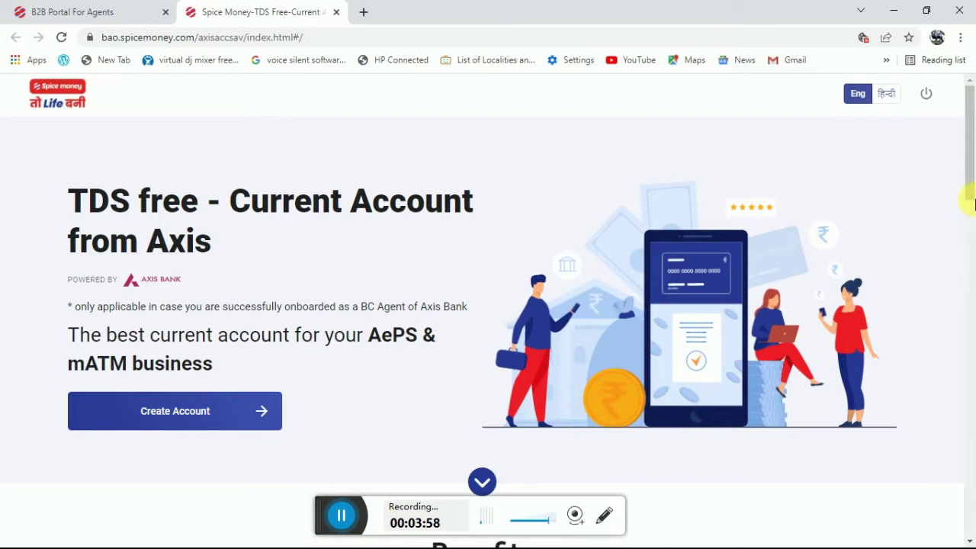
{"action": "left_click_drag", "start_coordinate": [969, 119], "coordinate": [970, 229]}
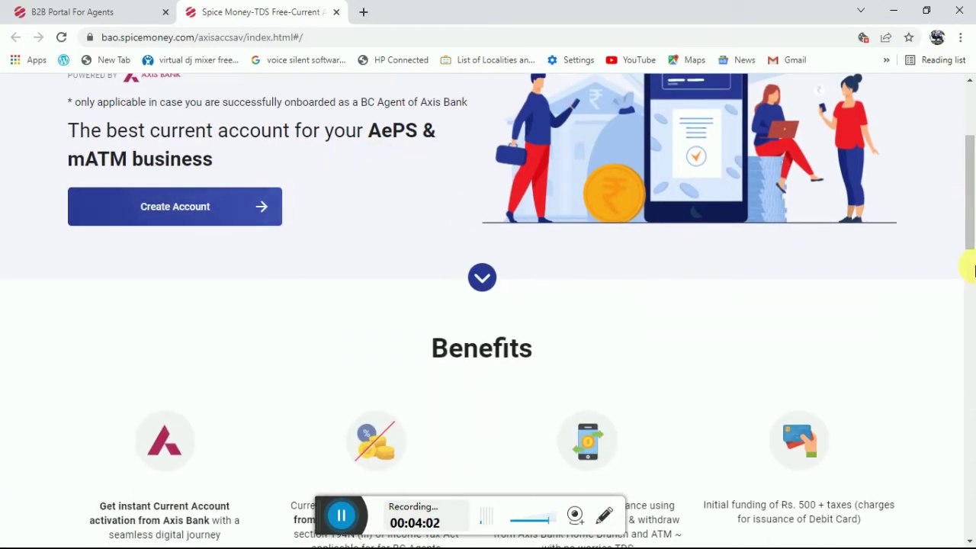
{"action": "left_click_drag", "start_coordinate": [970, 254], "coordinate": [970, 208]}
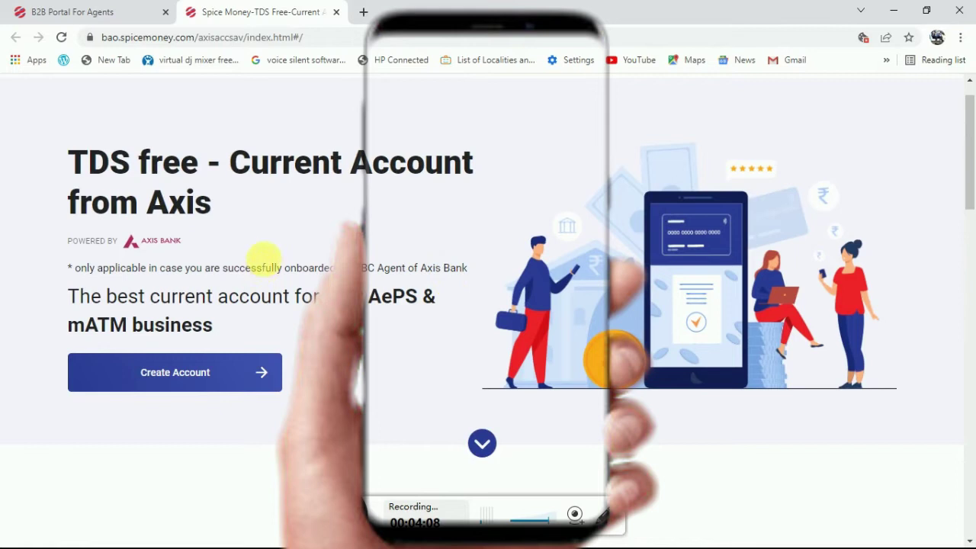
Step: Examine the Benefits section of the Axis current account page, including the initial funding and Monthly Average Balance terms
{"action": "left_click_drag", "start_coordinate": [968, 163], "coordinate": [969, 272]}
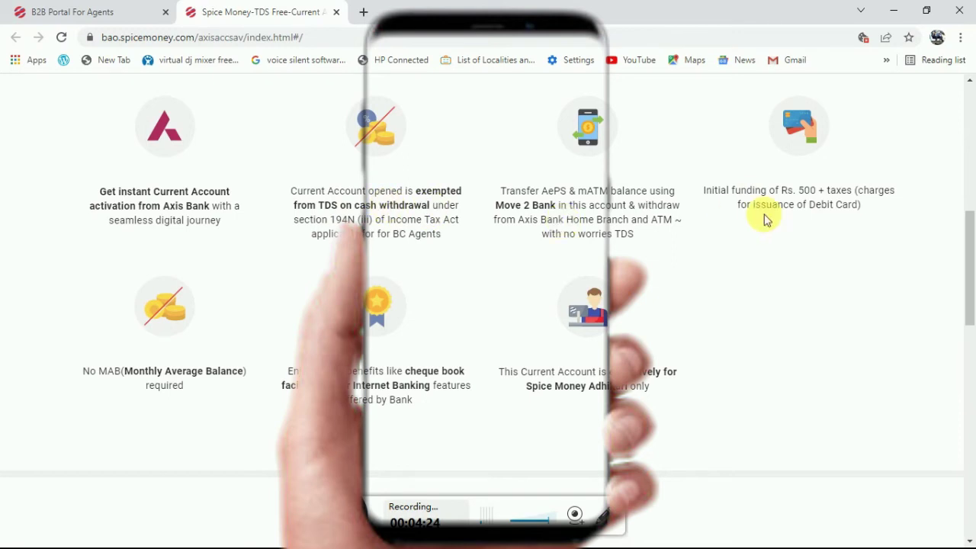
{"action": "mouse_move", "coordinate": [972, 247]}
{"action": "left_mouse_down"}
{"action": "mouse_move", "coordinate": [969, 275]}
{"action": "mouse_move", "coordinate": [966, 242]}
{"action": "left_mouse_up"}
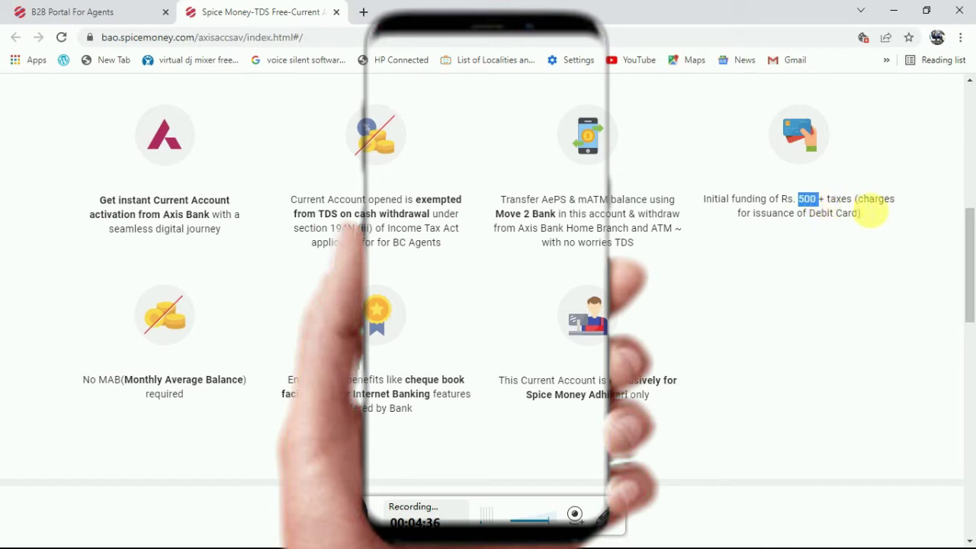
{"action": "left_click", "coordinate": [876, 210]}
{"action": "double_click", "coordinate": [805, 199]}
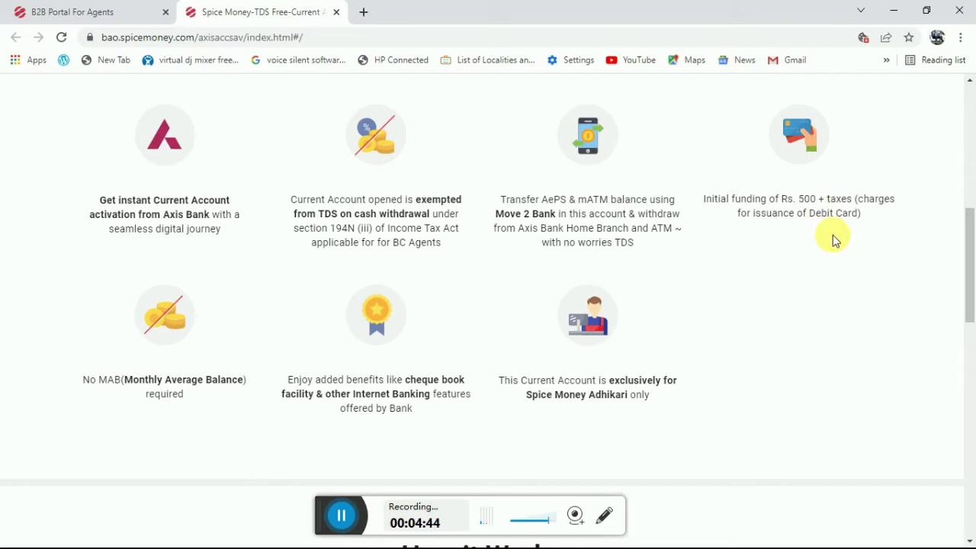
{"action": "left_click_drag", "start_coordinate": [970, 225], "coordinate": [878, 225]}
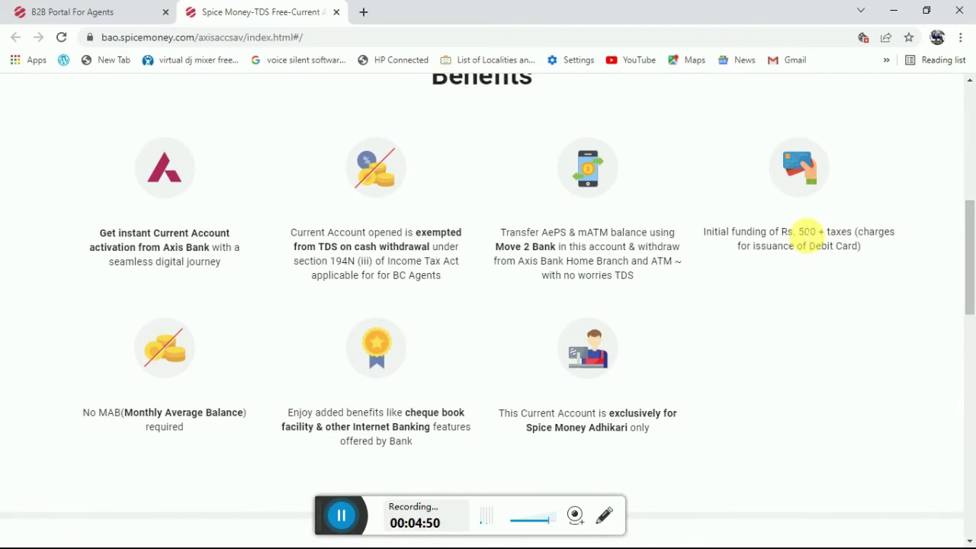
{"action": "left_click_drag", "start_coordinate": [835, 231], "coordinate": [875, 233]}
{"action": "left_click_drag", "start_coordinate": [970, 213], "coordinate": [881, 277]}
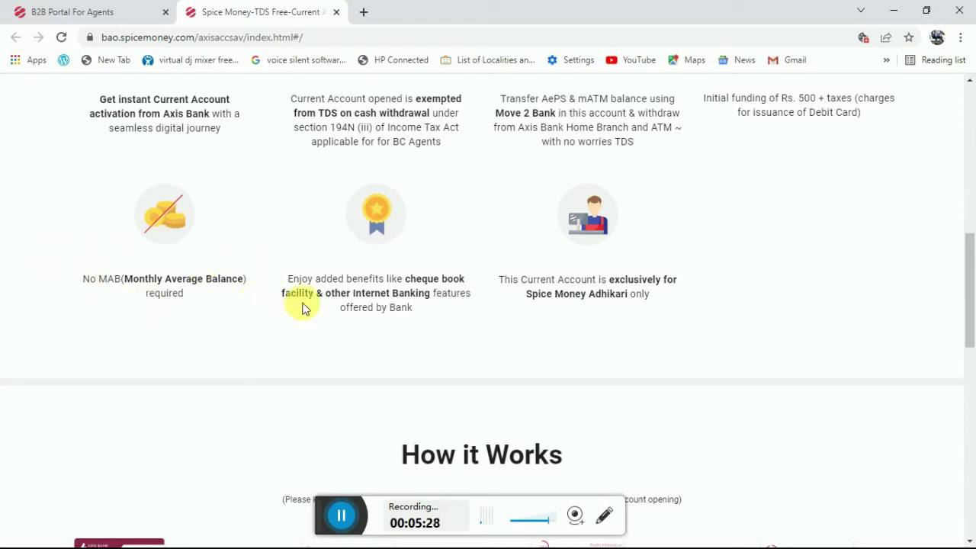
Step: Review the How it Works section of the Axis current account page and return to the account's introduction
{"action": "left_click_drag", "start_coordinate": [969, 276], "coordinate": [967, 305]}
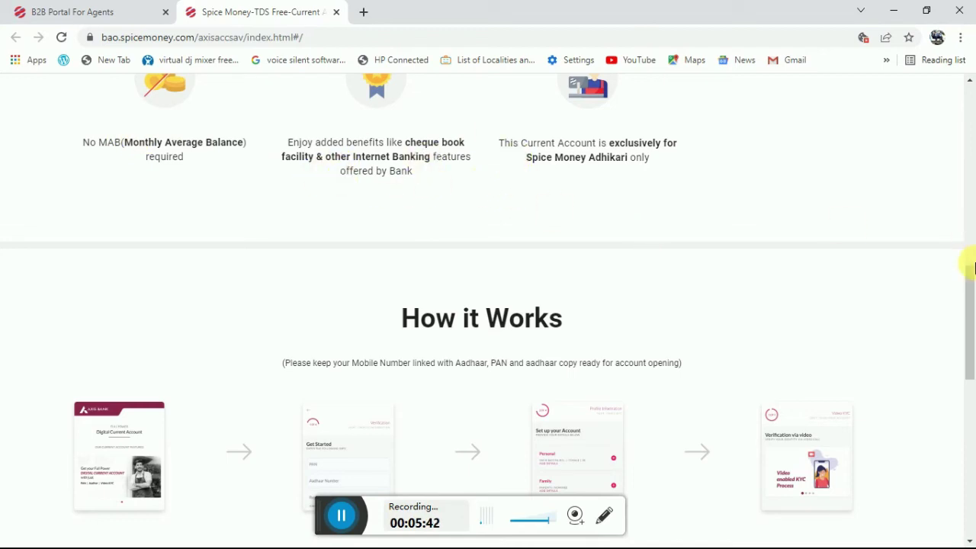
{"action": "left_click_drag", "start_coordinate": [970, 280], "coordinate": [972, 203]}
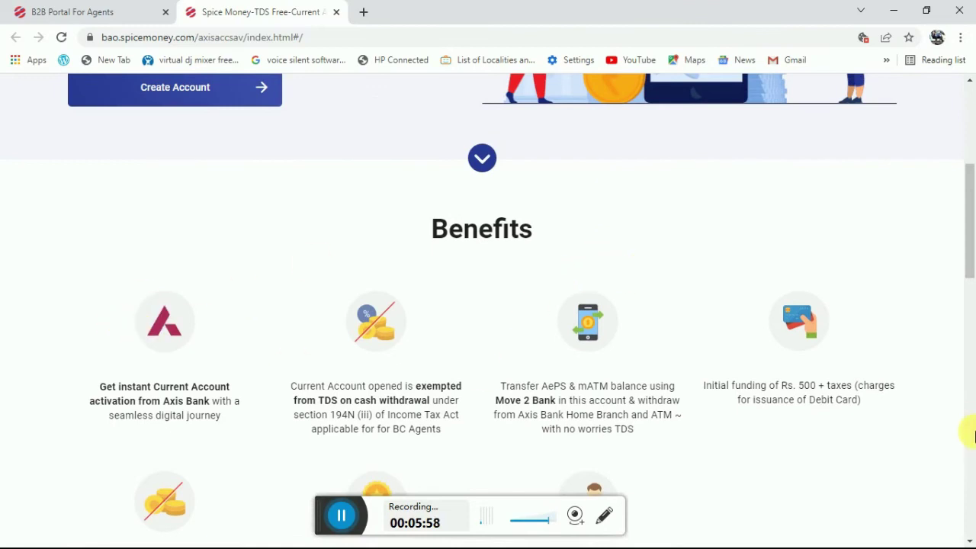
{"action": "left_click_drag", "start_coordinate": [972, 239], "coordinate": [969, 140]}
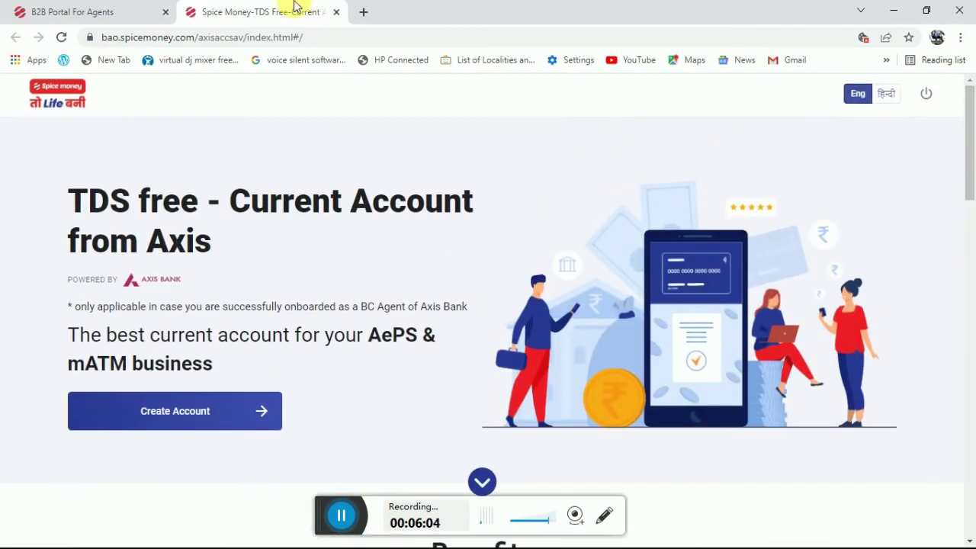
Step: Return to the B2B agent portal and look through its service tiles, including Current A/C From Axis Bank
{"action": "left_click", "coordinate": [17, 9]}
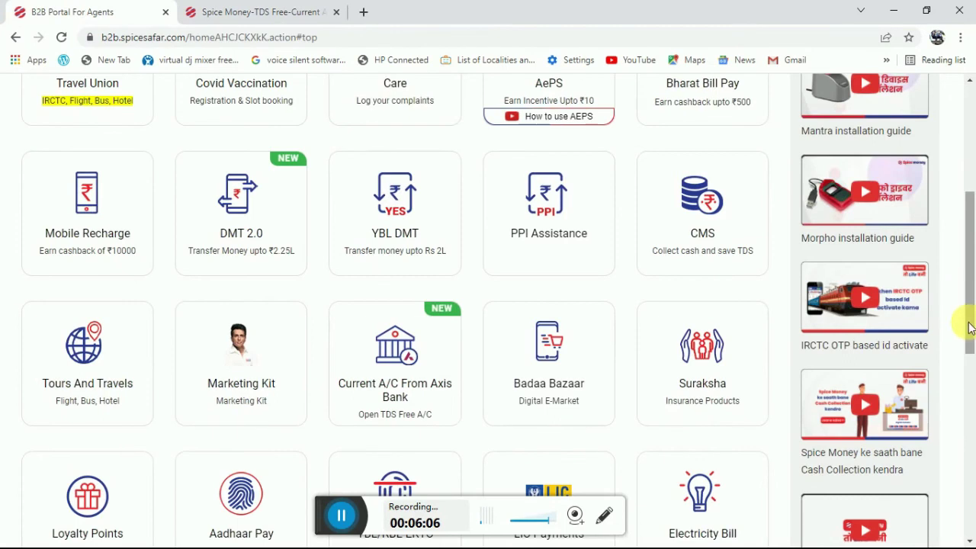
{"action": "left_click_drag", "start_coordinate": [967, 333], "coordinate": [972, 247]}
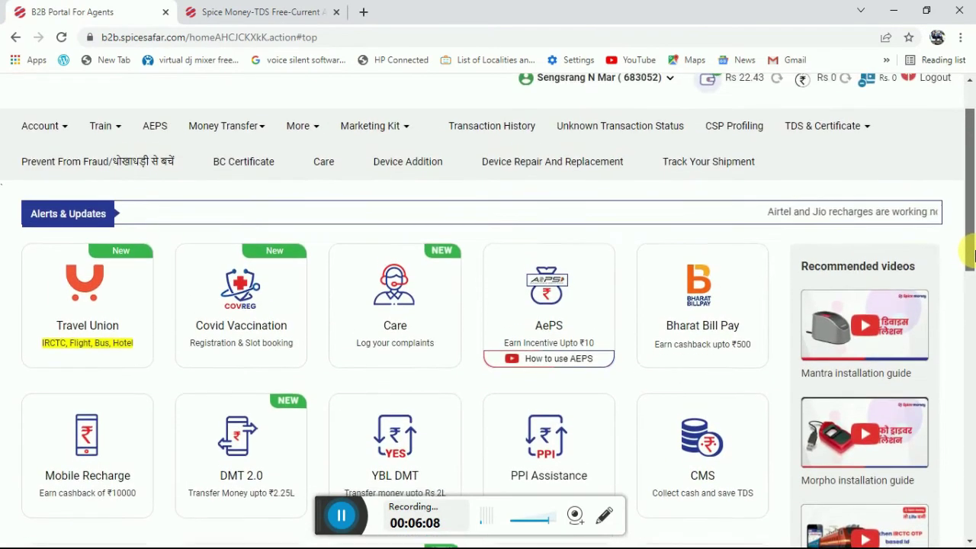
{"action": "scroll", "coordinate": [973, 267], "scroll_direction": "down", "scroll_amount": 1}
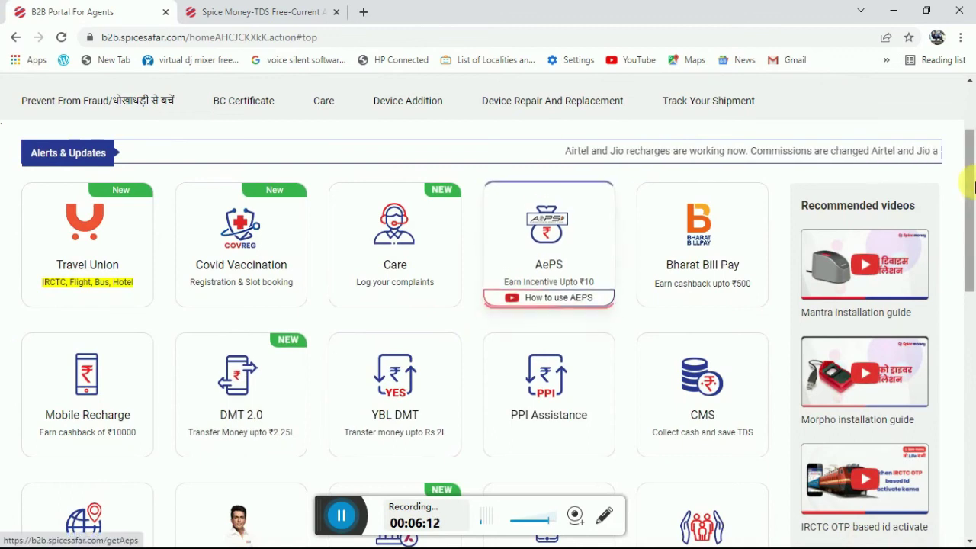
{"action": "left_click_drag", "start_coordinate": [974, 181], "coordinate": [968, 257]}
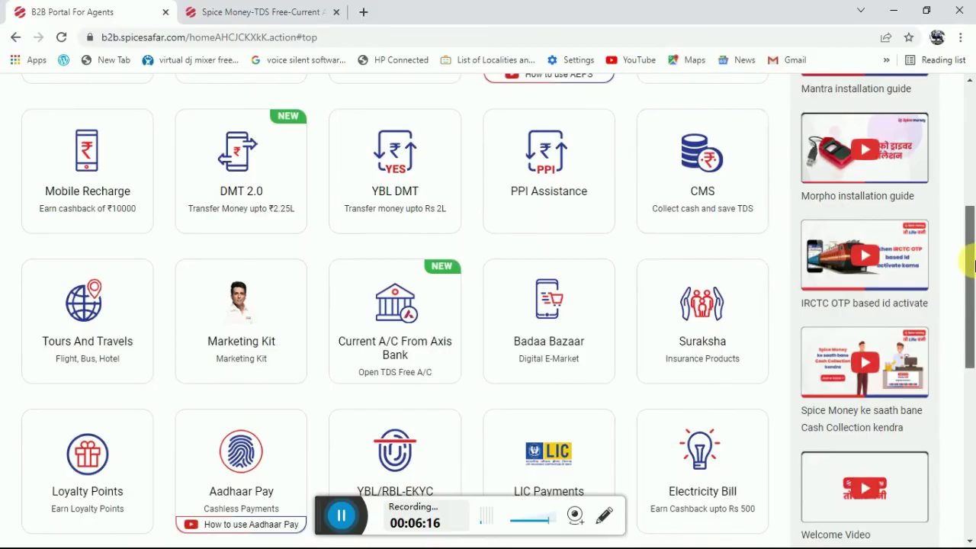
{"action": "left_click_drag", "start_coordinate": [967, 251], "coordinate": [974, 164]}
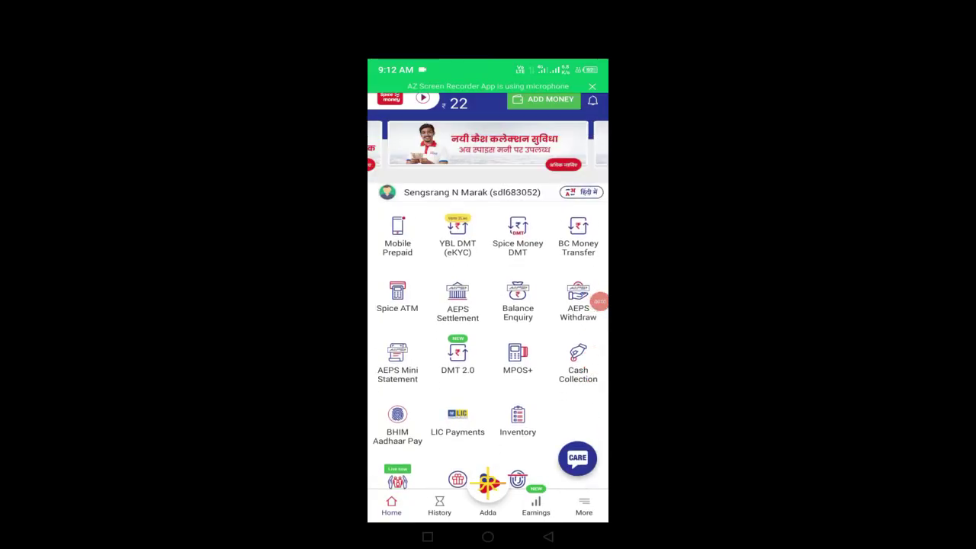
Step: Switch to the Spice Money mobile app, open TDS free - Current A/C from Axis, and go back to the home screen
{"action": "scroll", "coordinate": [488, 305], "scroll_direction": "down", "scroll_amount": 3}
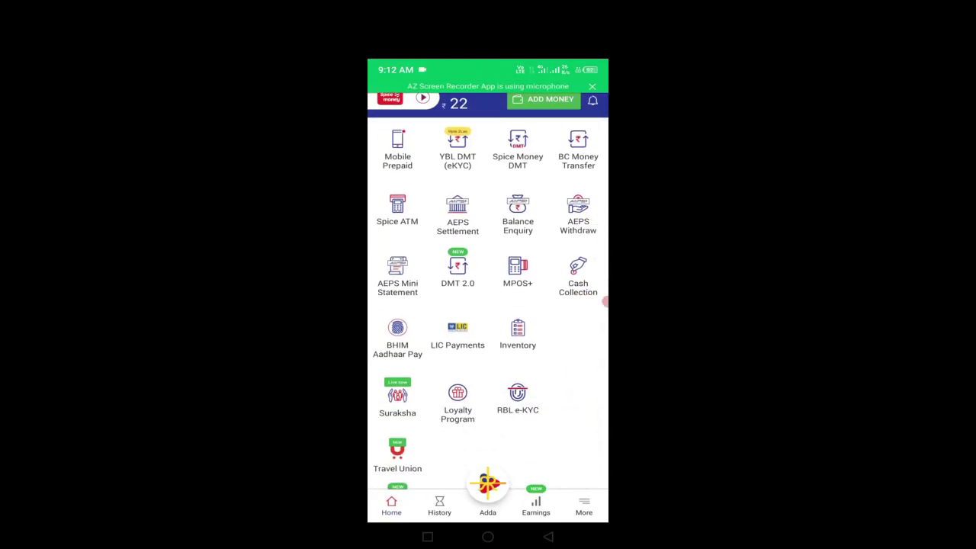
{"action": "scroll", "coordinate": [489, 305], "scroll_direction": "up", "scroll_amount": 3}
{"action": "scroll", "coordinate": [489, 305], "scroll_direction": "down", "scroll_amount": 4}
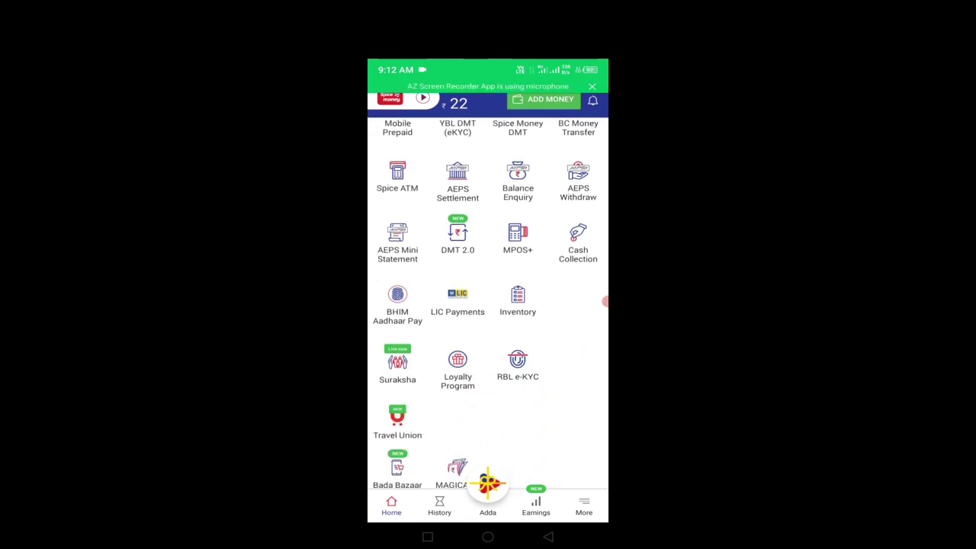
{"action": "scroll", "coordinate": [488, 305], "scroll_direction": "up", "scroll_amount": 3}
{"action": "scroll", "coordinate": [488, 305], "scroll_direction": "down", "scroll_amount": 6}
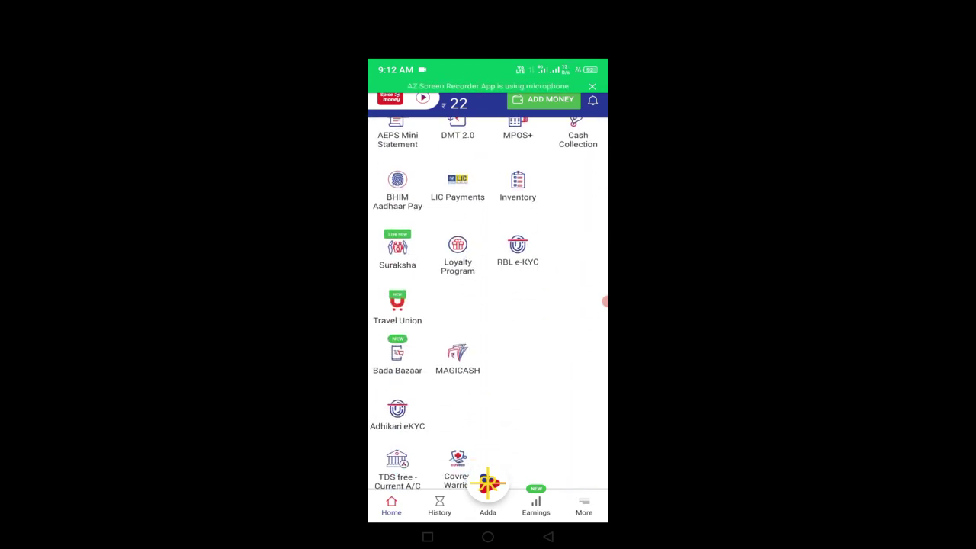
{"action": "scroll", "coordinate": [488, 305], "scroll_direction": "down", "scroll_amount": 5}
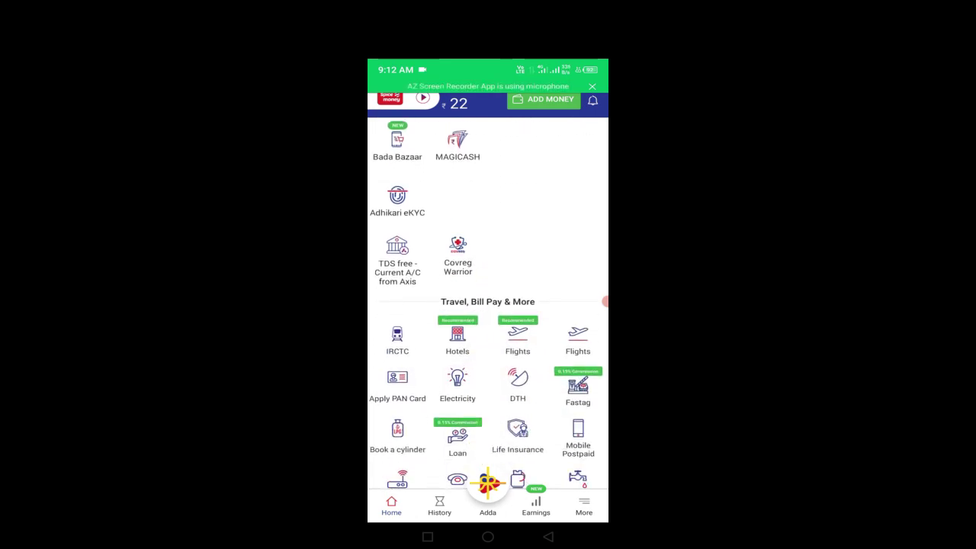
{"action": "left_click", "coordinate": [397, 255]}
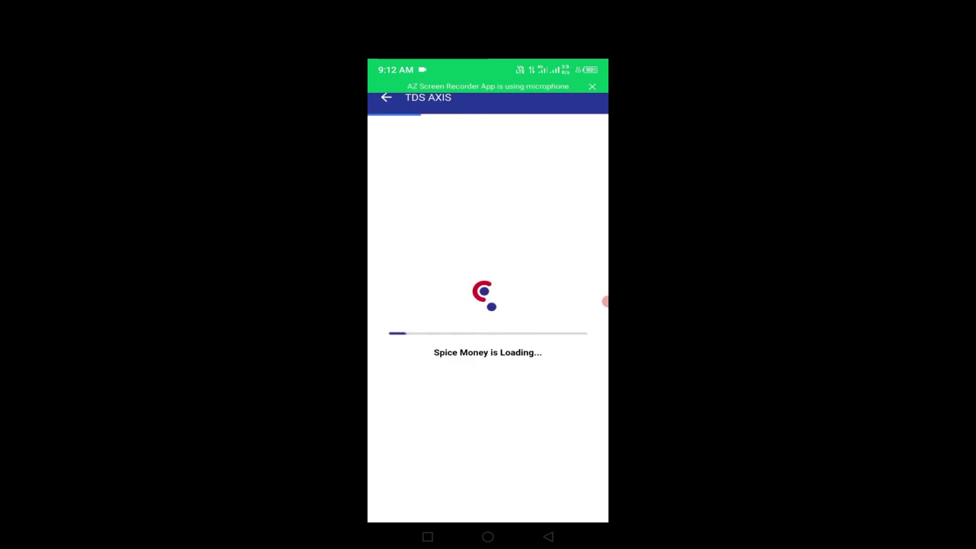
{"action": "key", "text": "Escape"}
Step: Look through the mobile app's home screen services, including the Travel, Bill Pay & More section
{"action": "scroll", "coordinate": [488, 305], "scroll_direction": "down", "scroll_amount": 3}
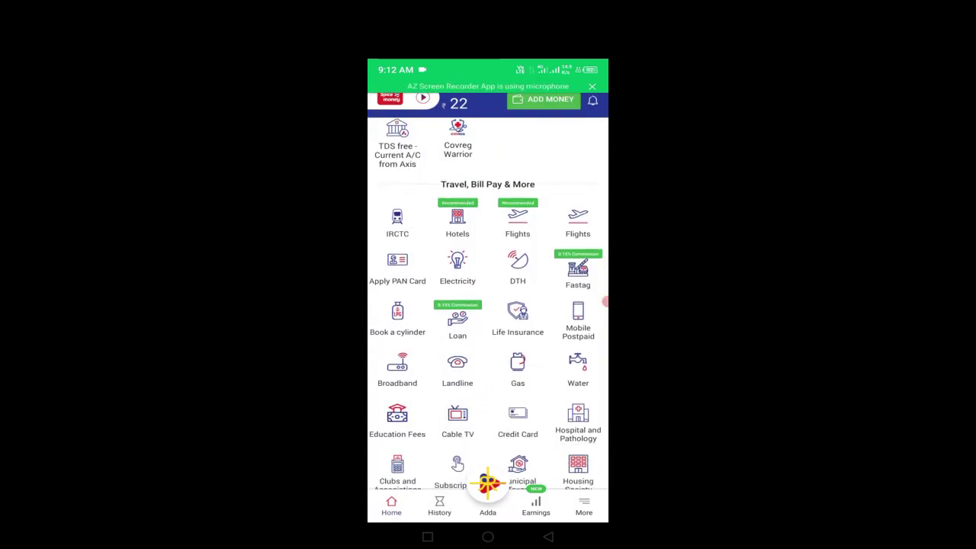
{"action": "scroll", "coordinate": [488, 305], "scroll_direction": "down", "scroll_amount": 1}
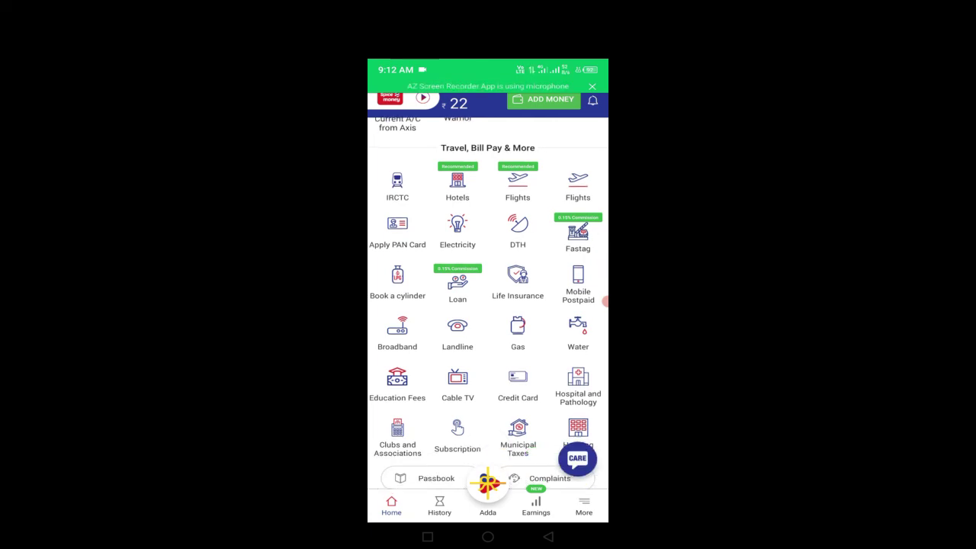
{"action": "scroll", "coordinate": [487, 305], "scroll_direction": "down", "scroll_amount": 1}
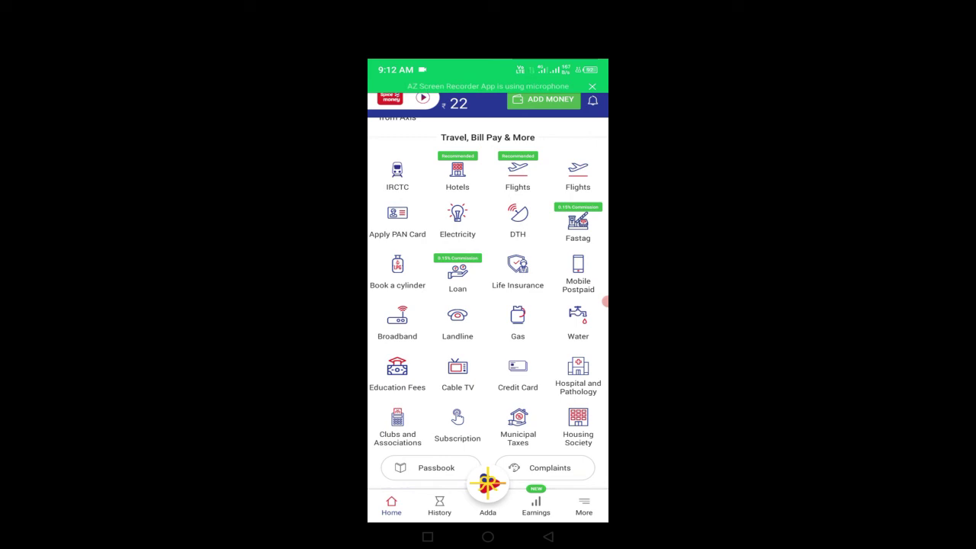
{"action": "scroll", "coordinate": [489, 305], "scroll_direction": "up", "scroll_amount": 5}
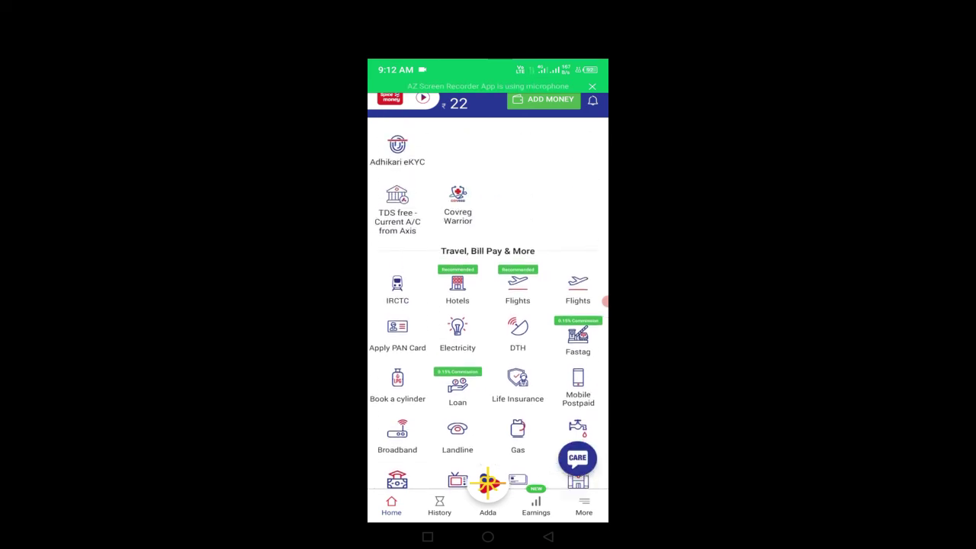
{"action": "scroll", "coordinate": [488, 305], "scroll_direction": "up", "scroll_amount": 5}
{"action": "scroll", "coordinate": [488, 305], "scroll_direction": "down", "scroll_amount": 5}
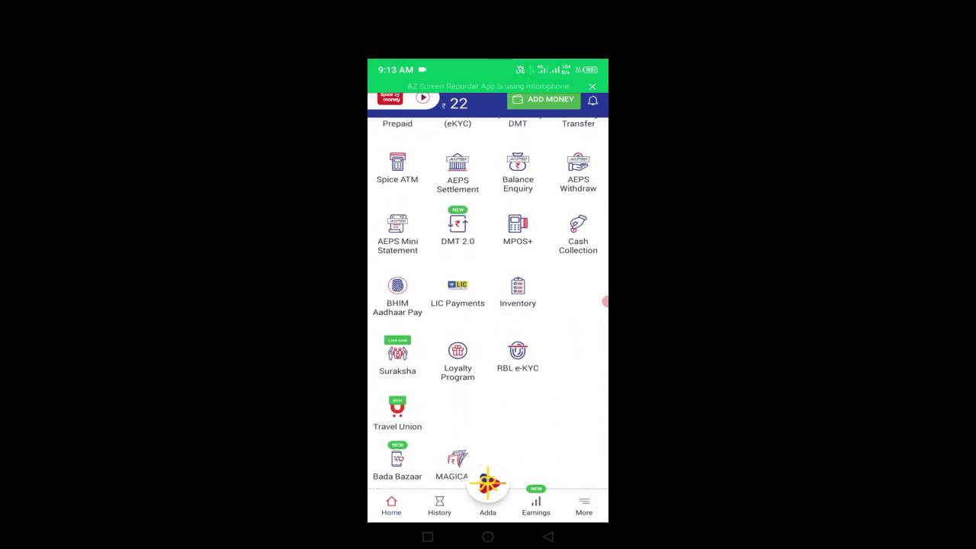
{"action": "scroll", "coordinate": [488, 305], "scroll_direction": "down", "scroll_amount": 5}
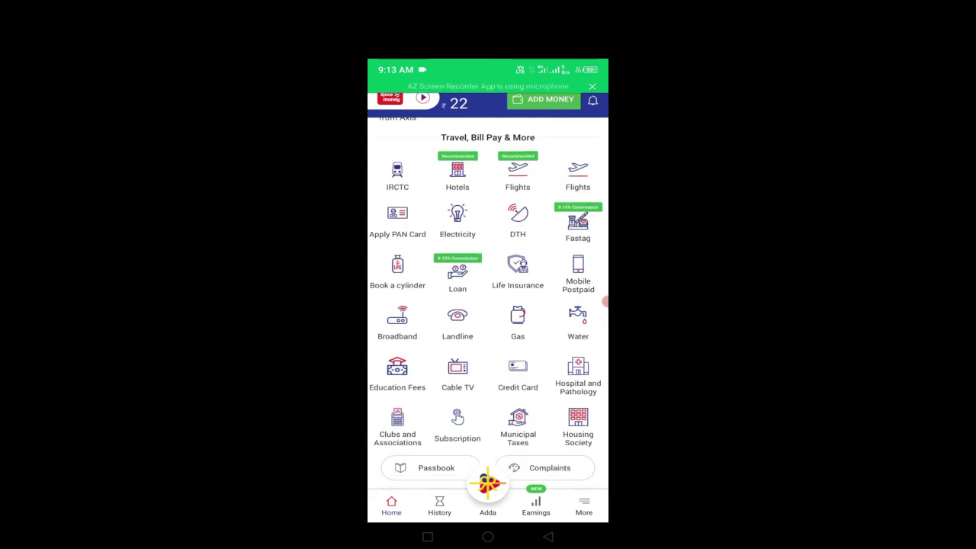
{"action": "left_click", "coordinate": [594, 301]}
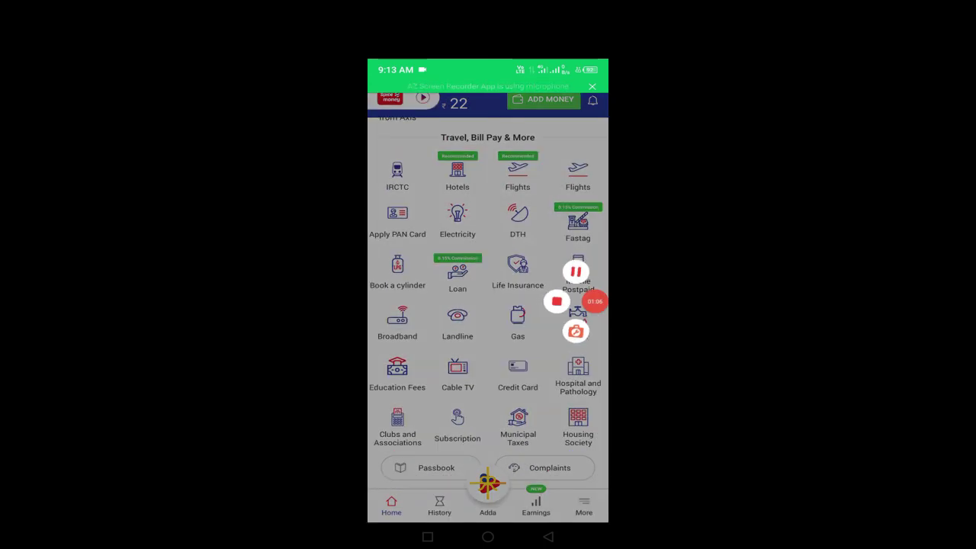